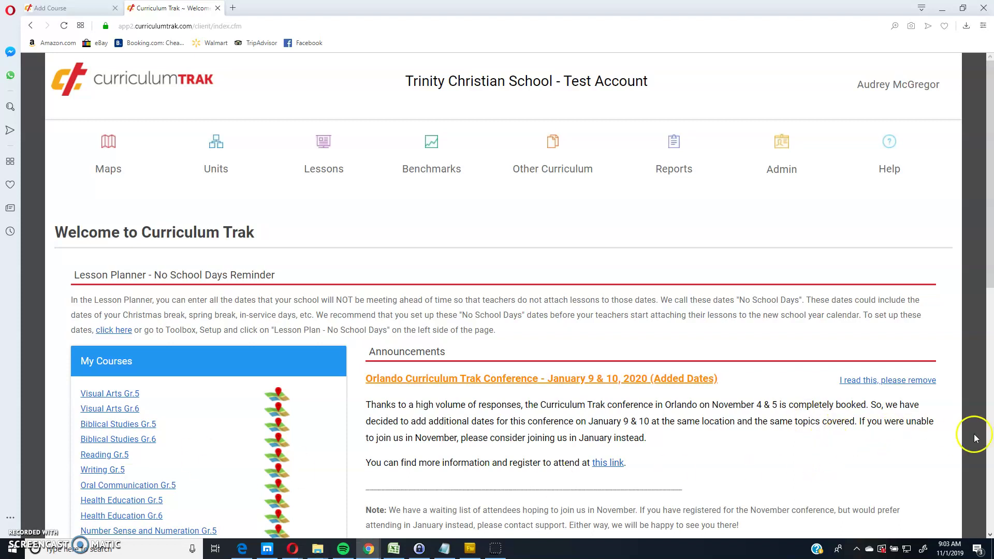
# Open the Courses Database from Admin and scroll to the Manage Courses list for Art and Design Education
pyautogui.click(792, 171)
pyautogui.click(771, 213)
pyautogui.scroll(-3, 771, 214)
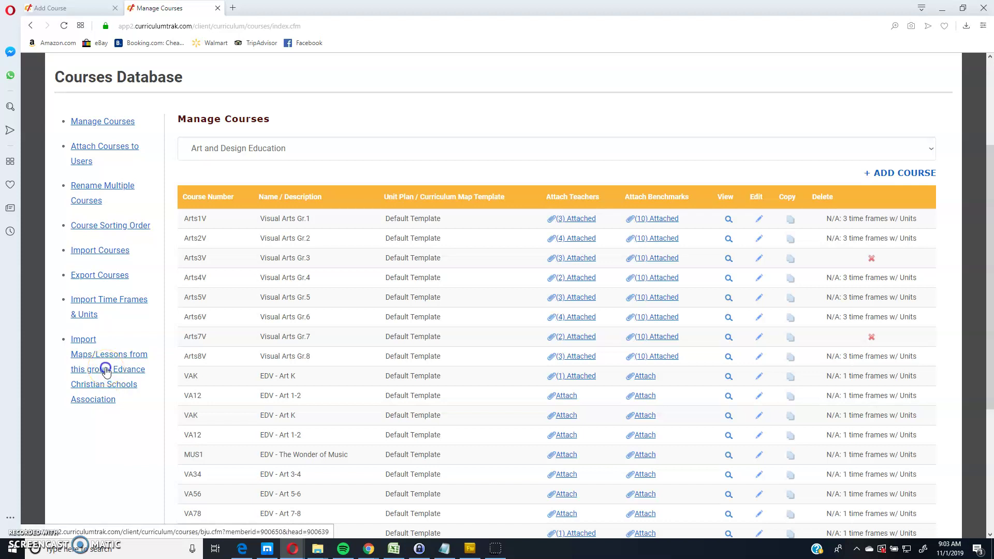
# Open the Edvance Christian Schools Association course-map import page and scroll through its options
pyautogui.click(105, 371)
pyautogui.scroll(-2, 105, 371)
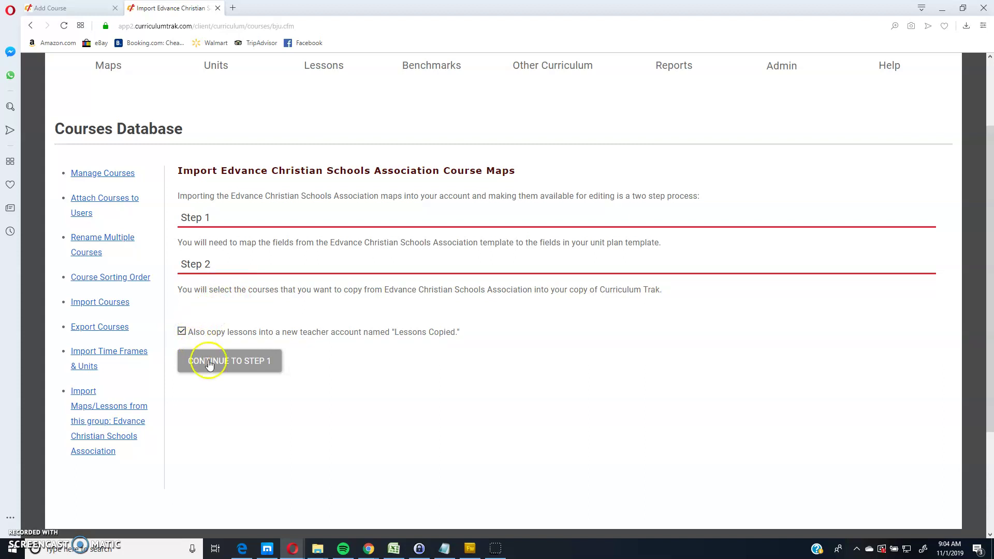
# Keep lesson copying enabled and choose Default Template as the destination unit plan template
pyautogui.click(182, 331)
pyautogui.click(182, 333)
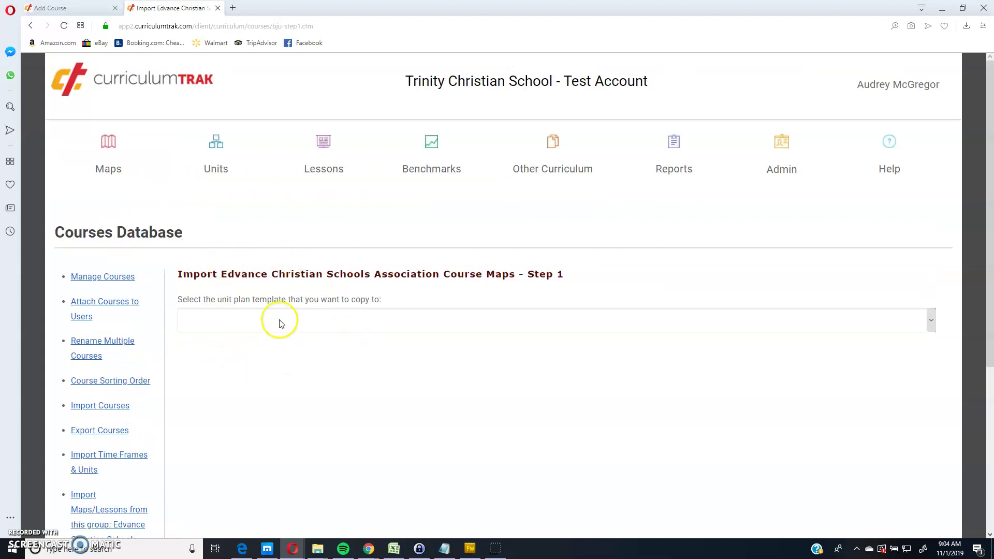
pyautogui.click(309, 325)
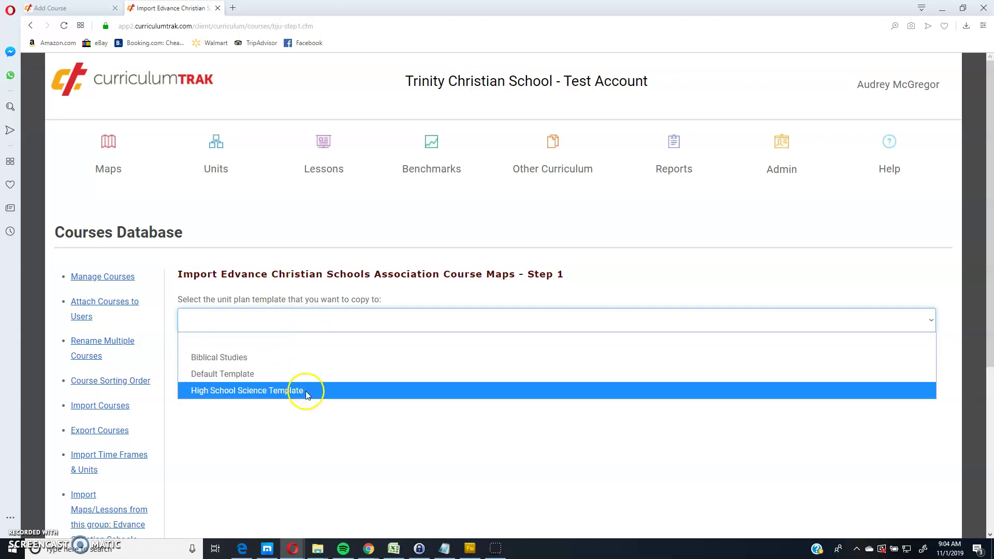
pyautogui.click(248, 379)
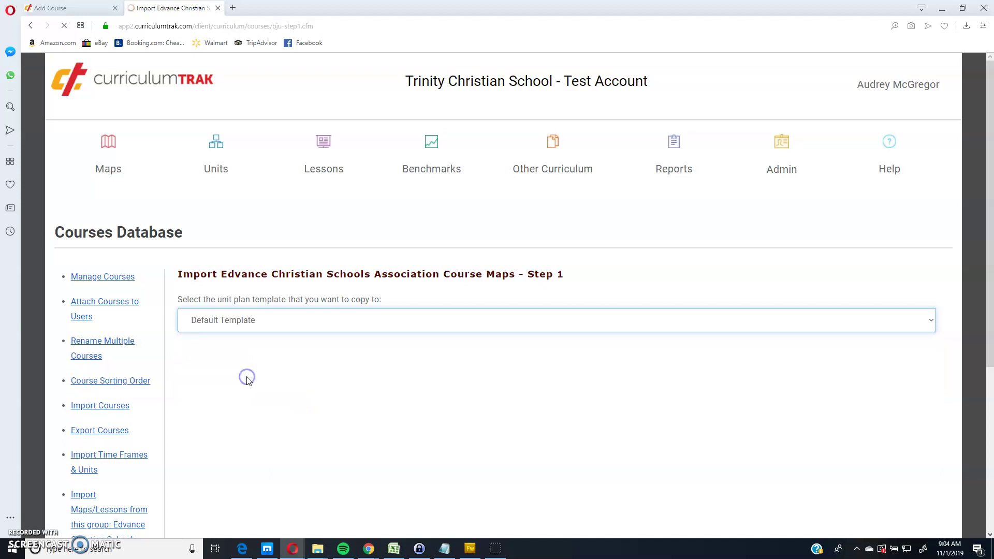
# Map Lesson Resources to Resources, Assessments to Assessment, and Resources to Resources
pyautogui.scroll(-3, 246, 379)
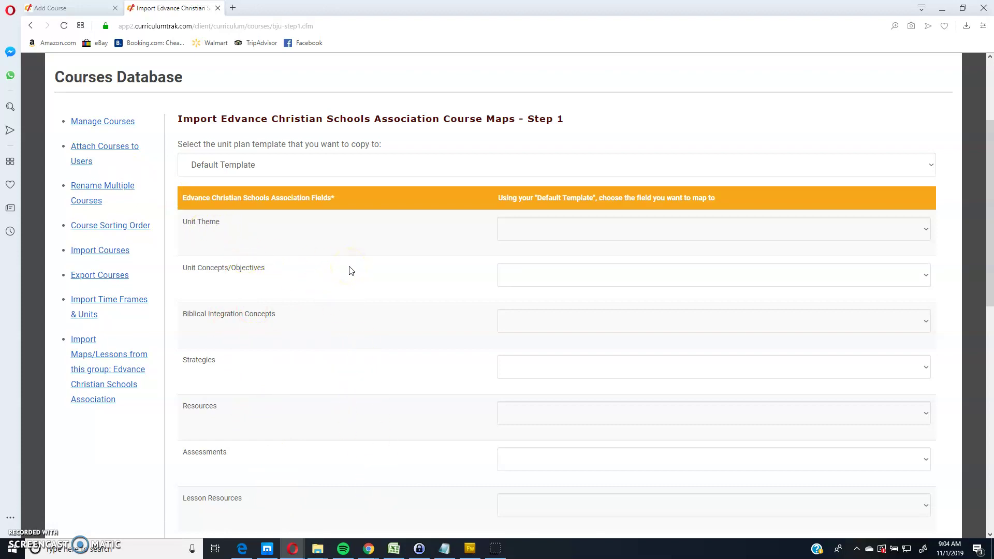
pyautogui.scroll(-4, 596, 171)
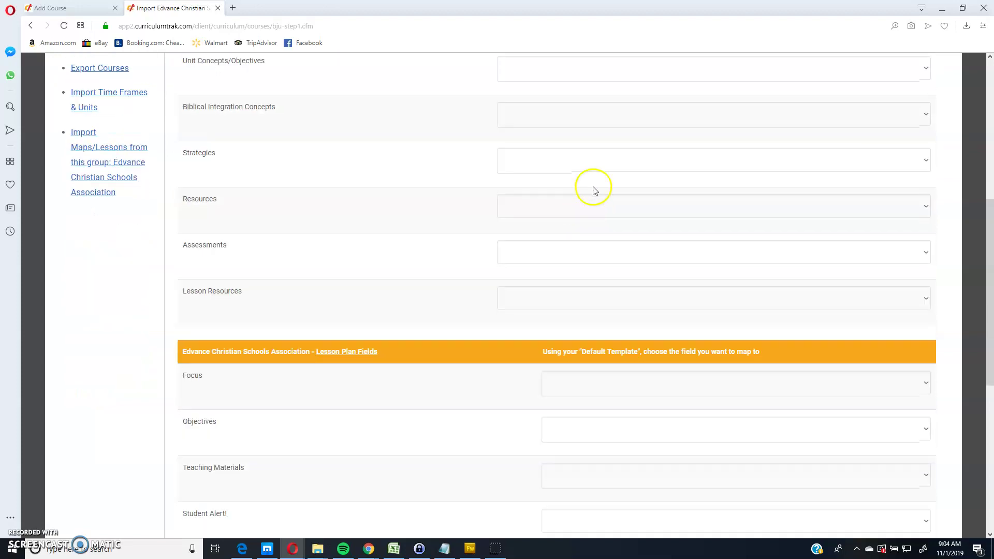
pyautogui.scroll(3, 642, 202)
pyautogui.click(600, 179)
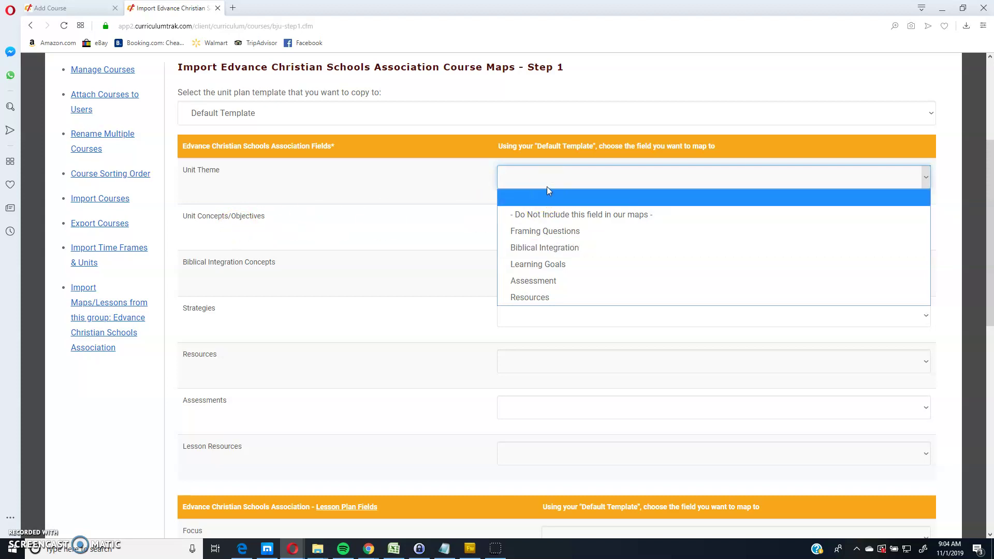
pyautogui.click(575, 320)
pyautogui.click(585, 320)
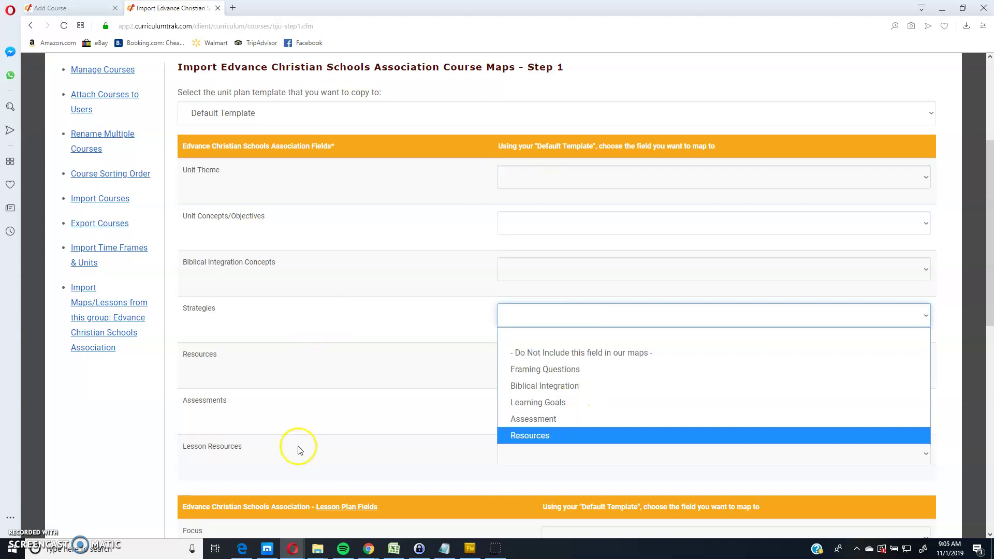
pyautogui.click(539, 465)
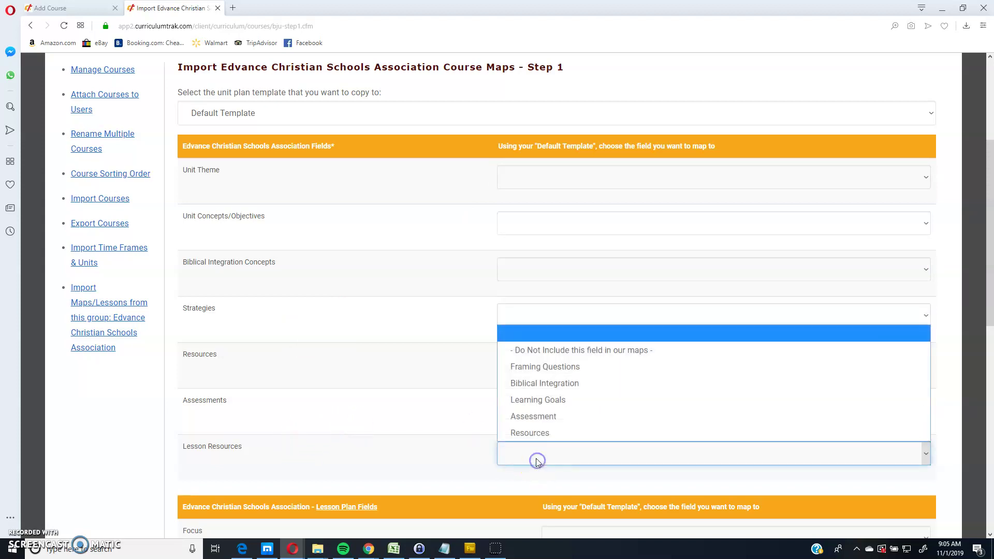
pyautogui.click(533, 435)
pyautogui.click(540, 412)
pyautogui.click(554, 511)
pyautogui.click(559, 366)
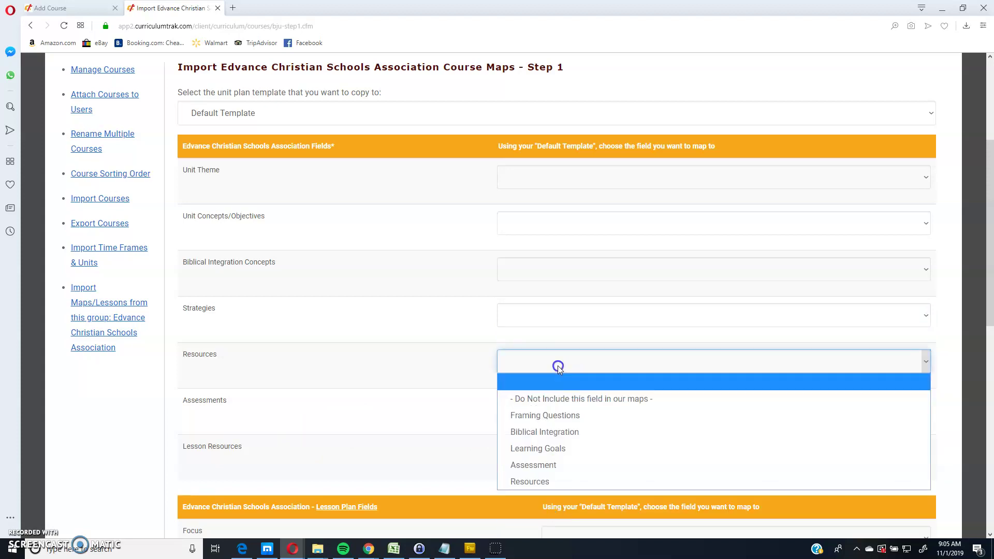
pyautogui.click(541, 482)
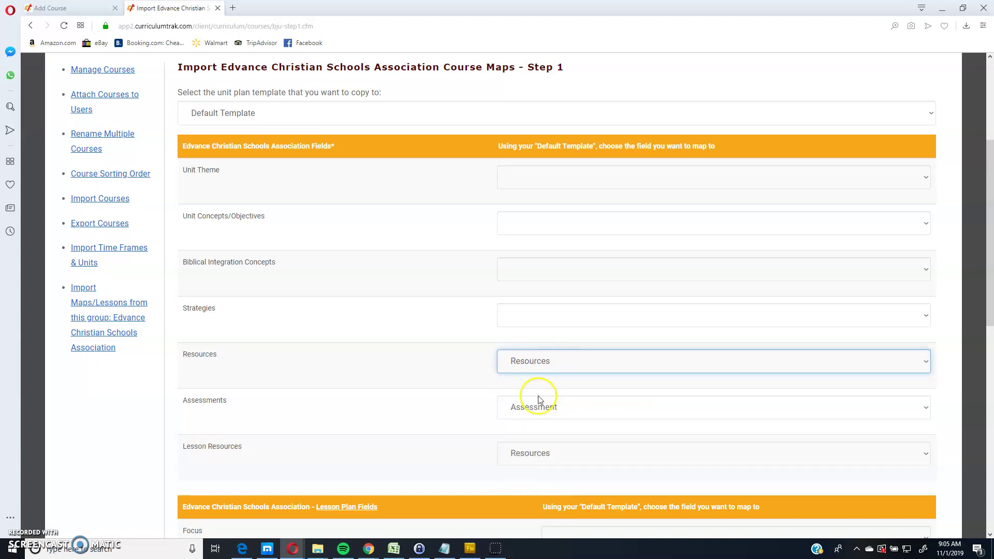
# Map Strategies to Learning Goals, Biblical Integration Concepts to Biblical Integration, Unit Concepts/Objectives to Framing Questions; exclude Unit Theme
pyautogui.click(558, 324)
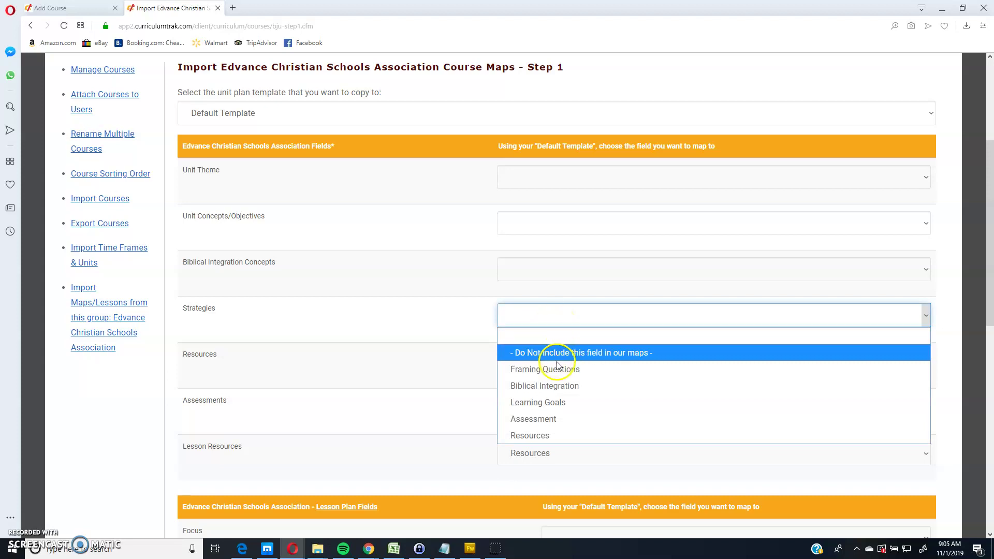
pyautogui.click(559, 403)
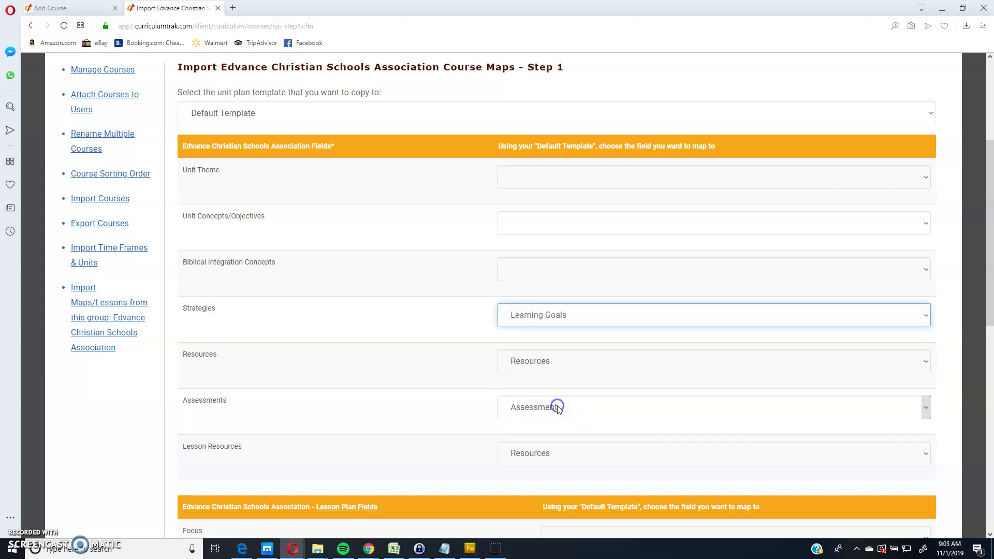
pyautogui.click(550, 278)
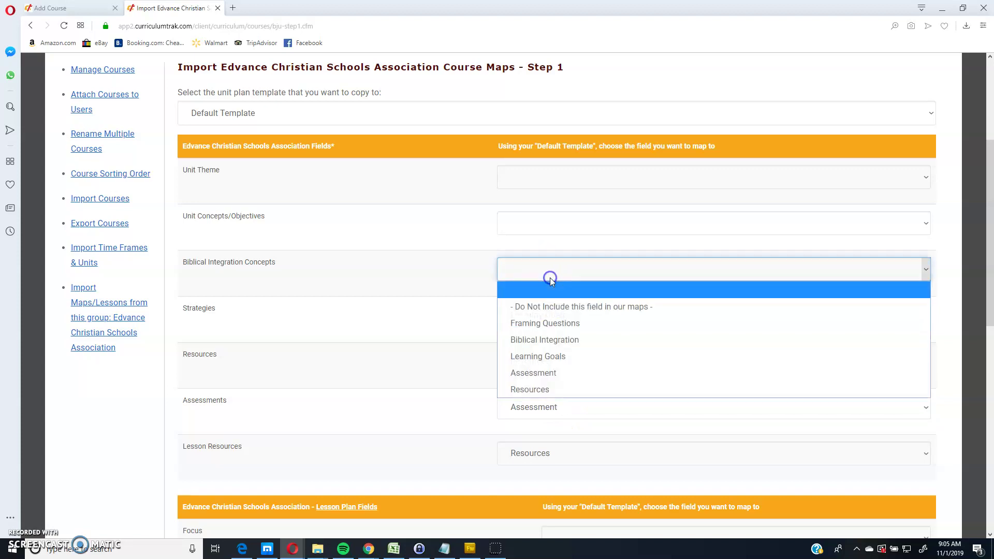
pyautogui.click(544, 340)
pyautogui.click(548, 234)
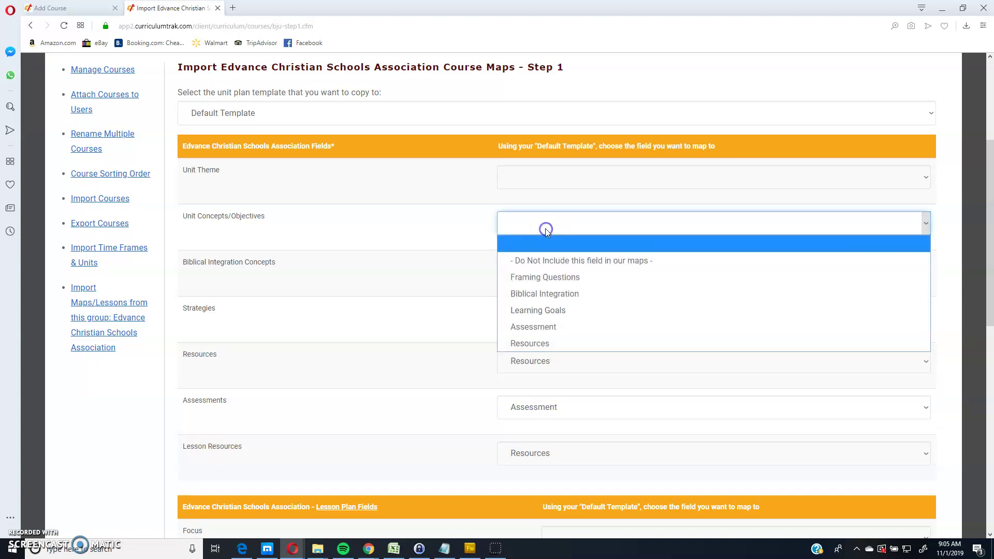
pyautogui.click(545, 258)
pyautogui.click(556, 182)
pyautogui.click(549, 224)
pyautogui.click(553, 277)
pyautogui.click(543, 179)
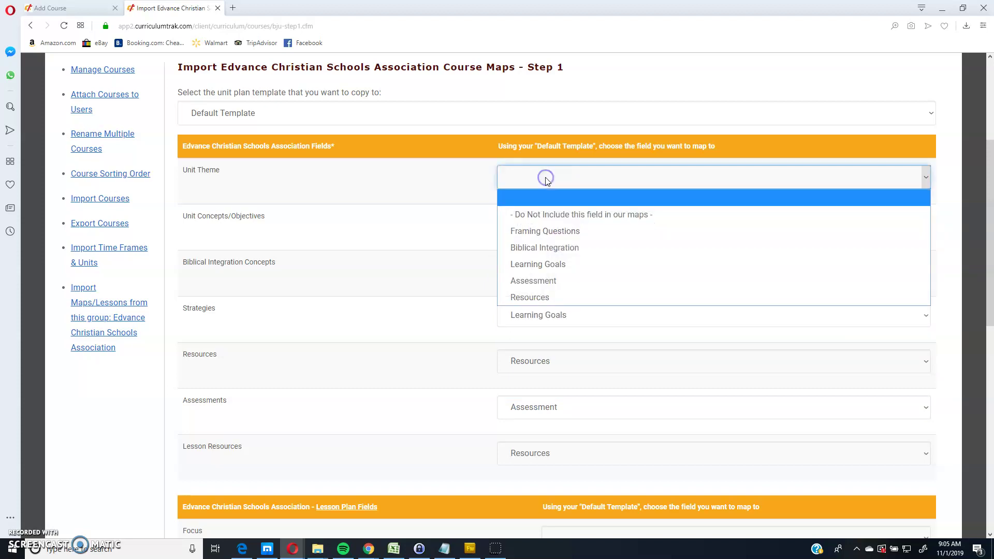
pyautogui.click(545, 221)
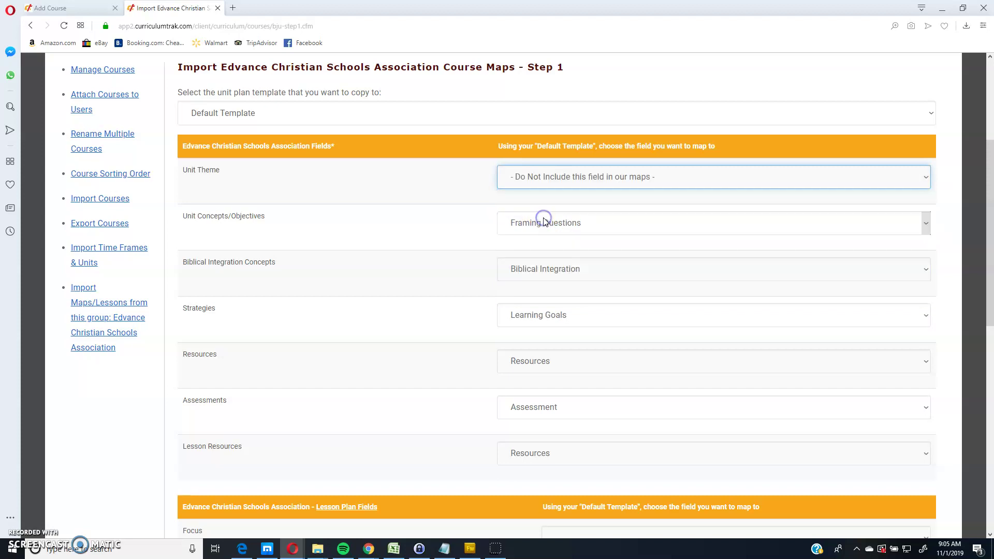
# Map lesson fields Focus to Lesson Overview, Objectives to Objectives, and Teaching Materials to Resources
pyautogui.scroll(-5, 575, 285)
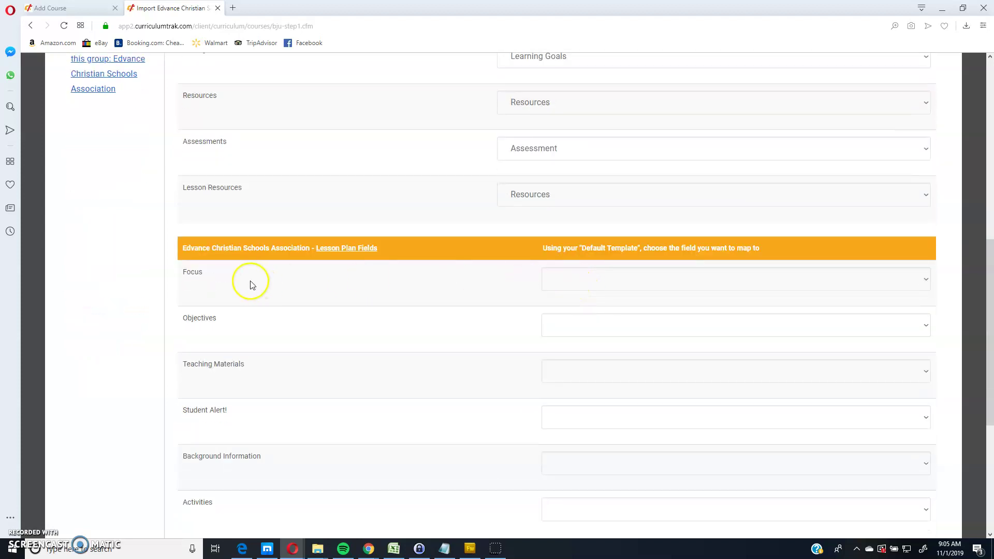
pyautogui.scroll(-2, 240, 345)
pyautogui.scroll(3, 241, 344)
pyautogui.click(574, 331)
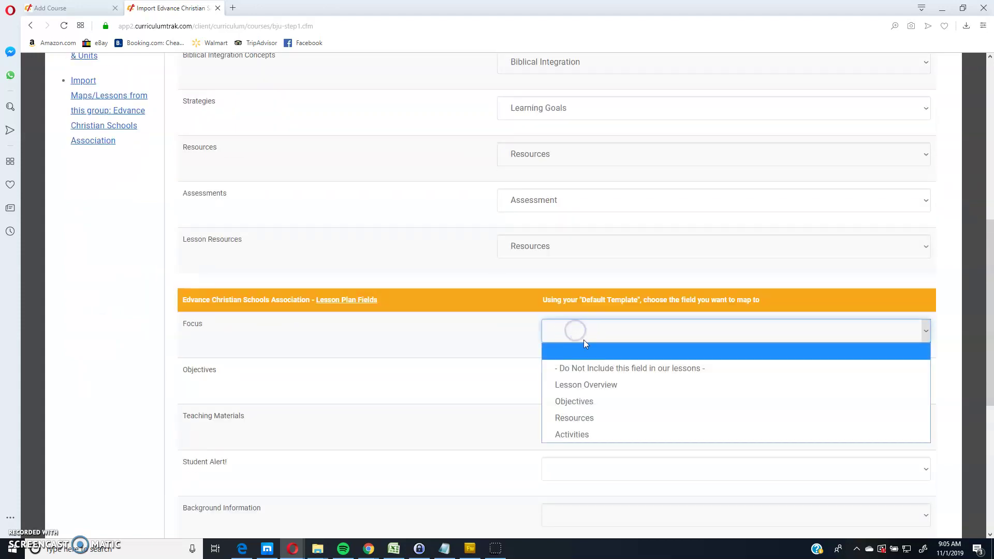
pyautogui.click(613, 386)
pyautogui.click(608, 380)
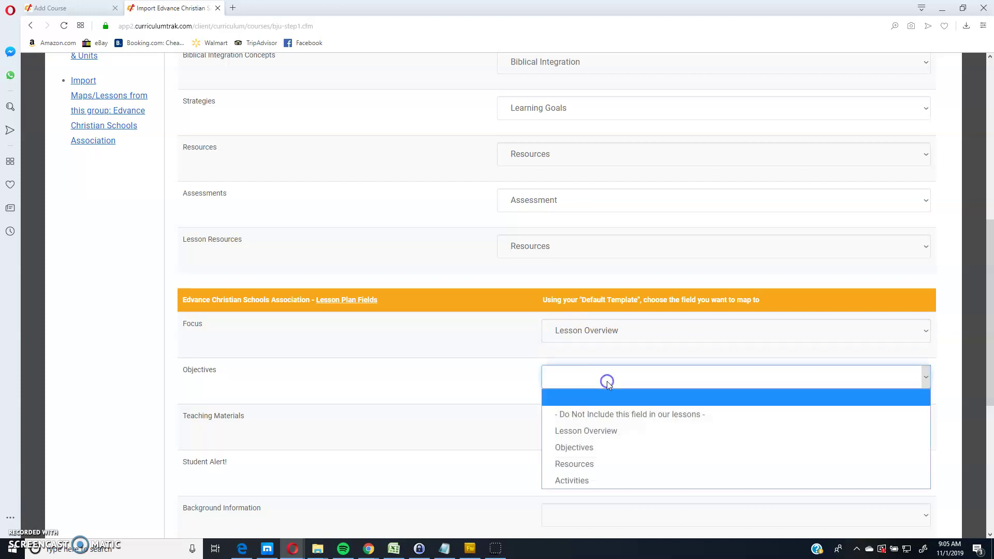
pyautogui.click(597, 449)
pyautogui.click(588, 430)
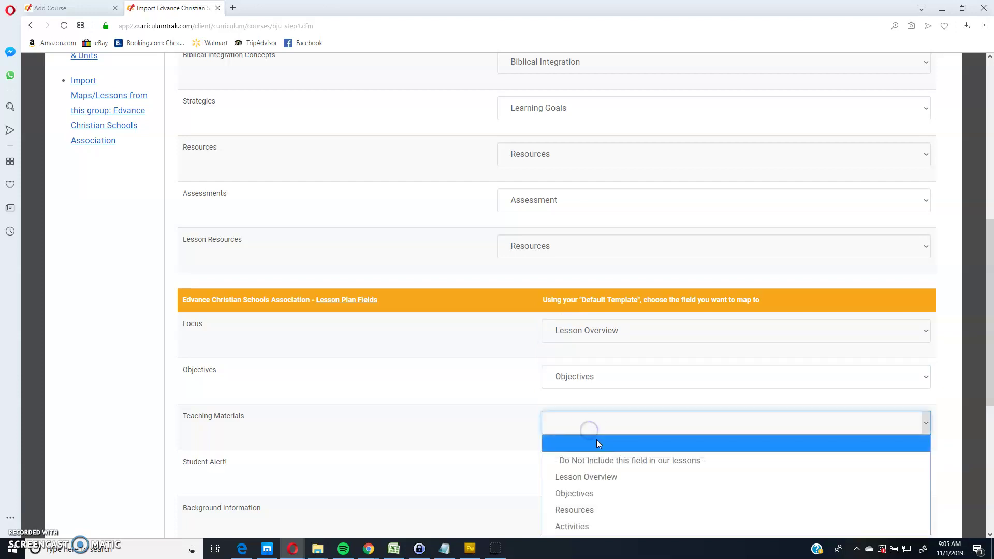
pyautogui.click(588, 510)
# Exclude Student Alert!, map Background Information to Lesson Overview and Activities to Activities
pyautogui.click(586, 475)
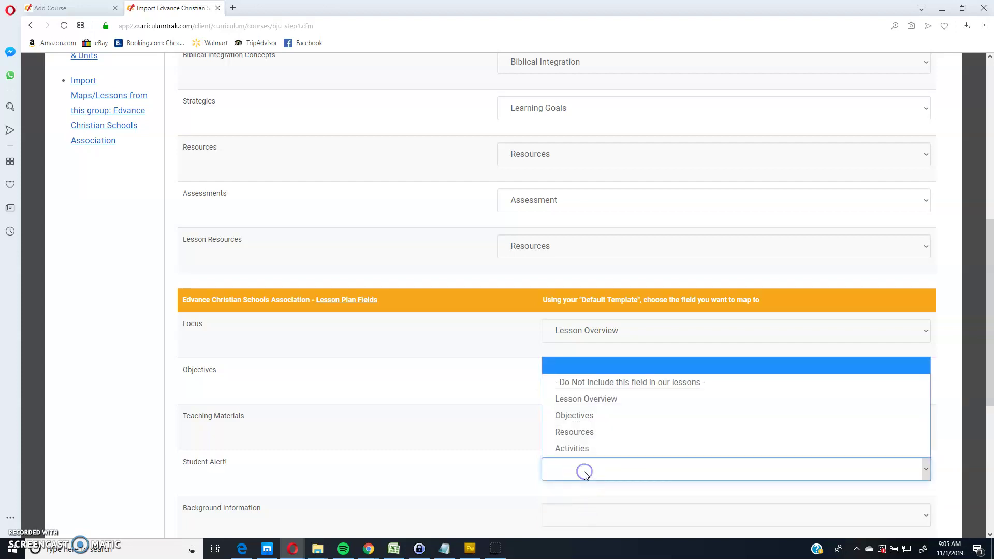
pyautogui.click(581, 381)
pyautogui.click(596, 523)
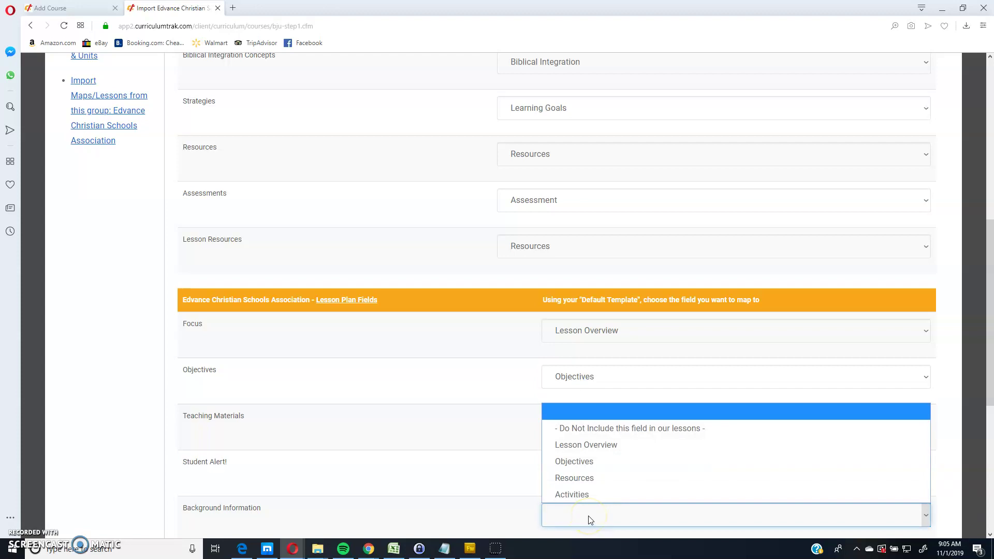
pyautogui.moveTo(983, 249); pyautogui.dragTo(991, 328)
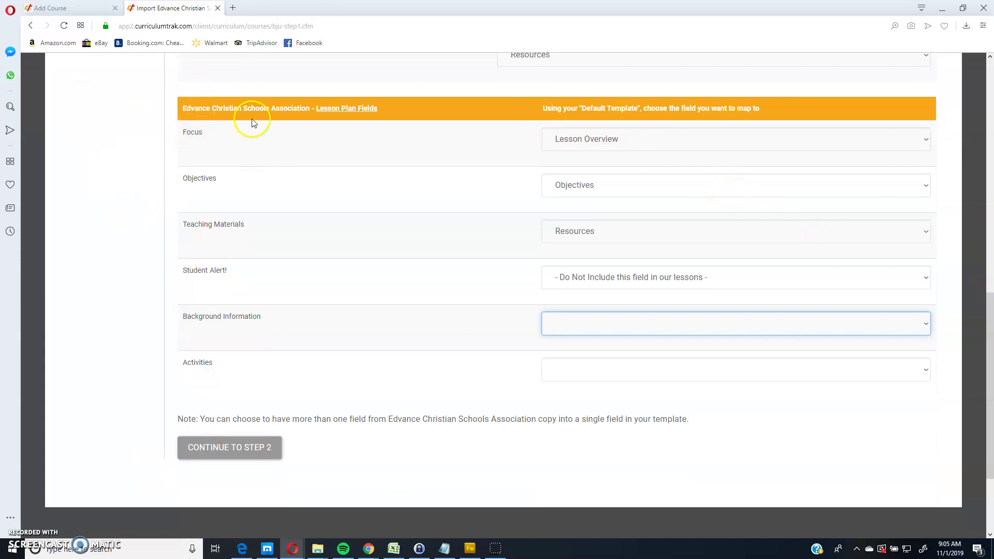
pyautogui.click(622, 324)
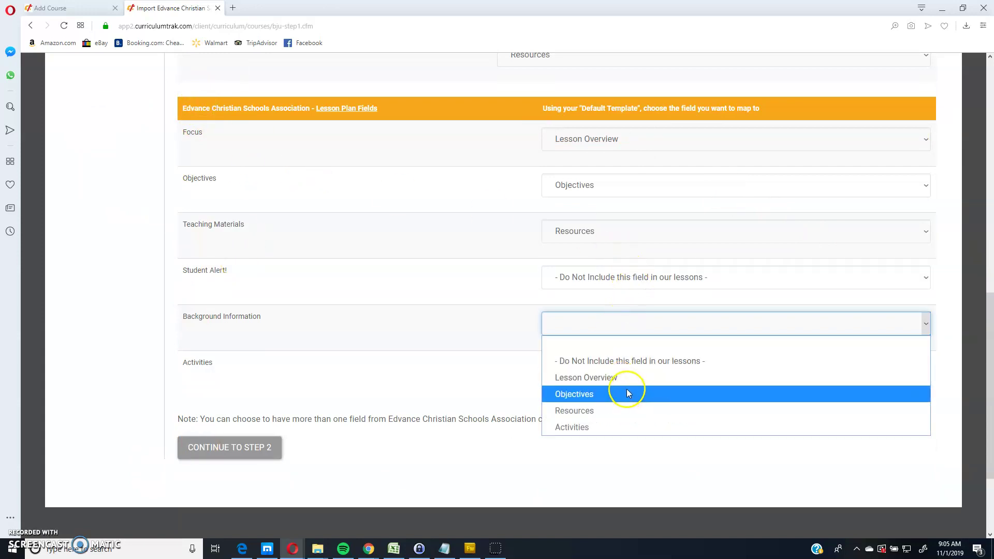
pyautogui.click(613, 378)
pyautogui.click(588, 371)
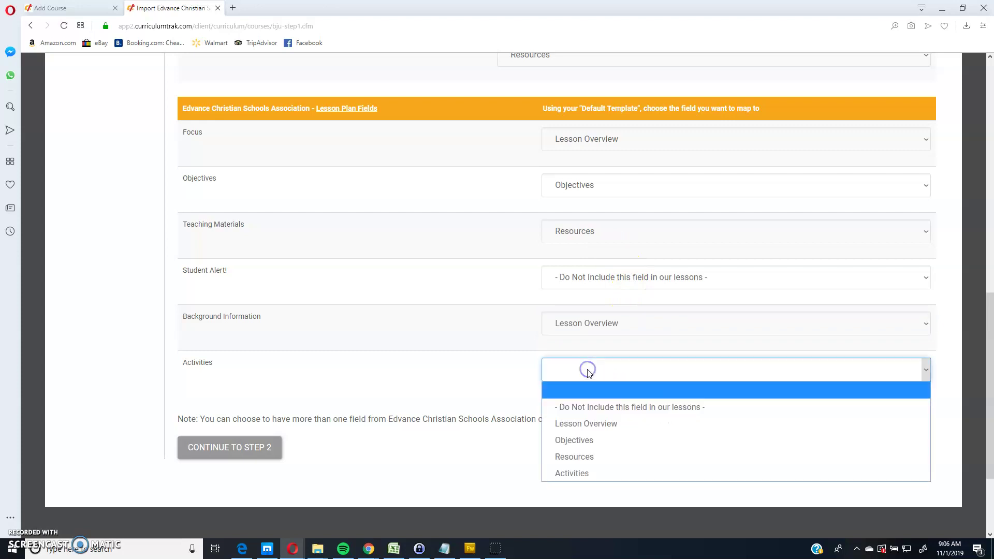
pyautogui.click(574, 470)
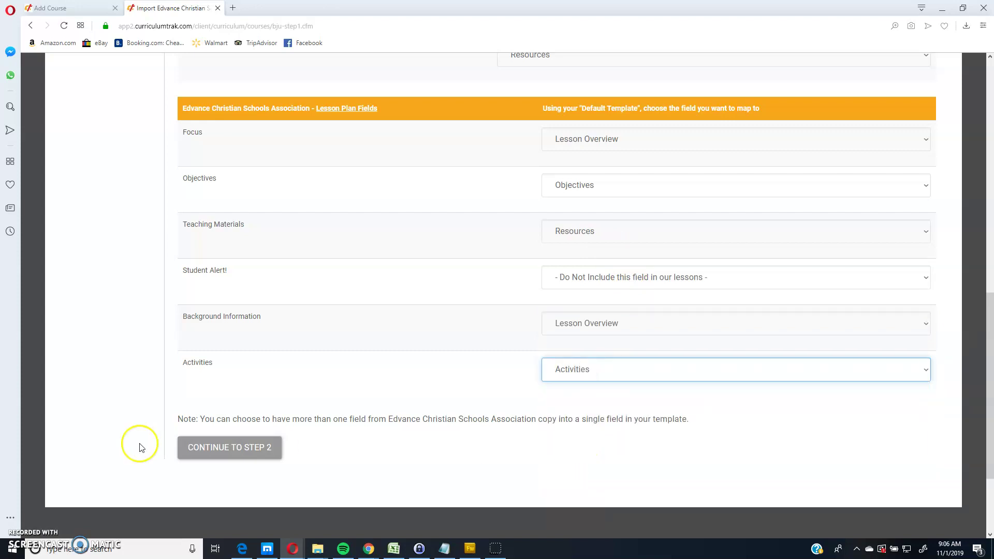
# In import step 2, select EDV Novel Study, Choices and Decisions Resources, Class Novels, Drama, Media, Poetry, Small Group Novels
pyautogui.click(215, 452)
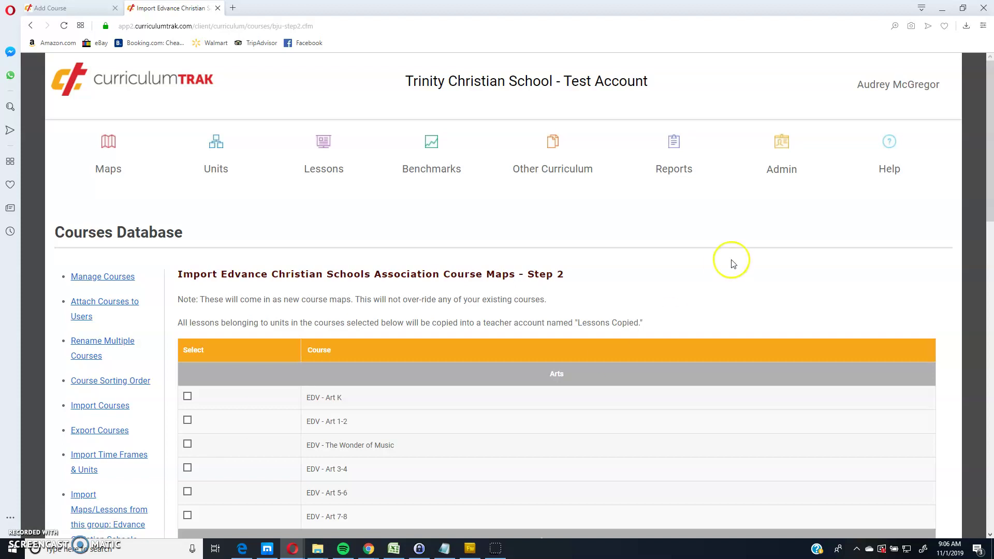
pyautogui.moveTo(986, 118); pyautogui.dragTo(990, 202)
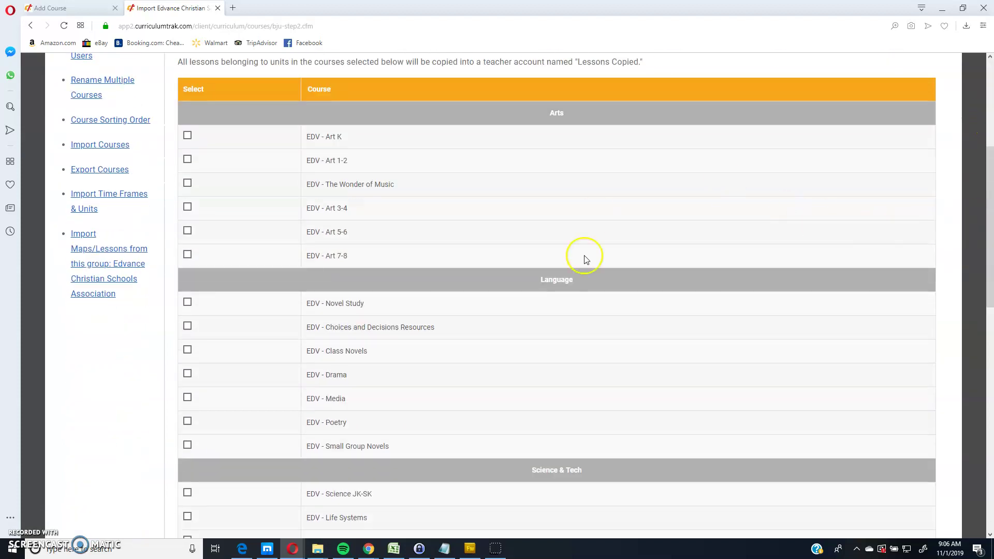
pyautogui.click(188, 302)
pyautogui.click(187, 326)
pyautogui.click(187, 350)
pyautogui.click(187, 373)
pyautogui.click(188, 397)
pyautogui.click(188, 421)
pyautogui.click(188, 445)
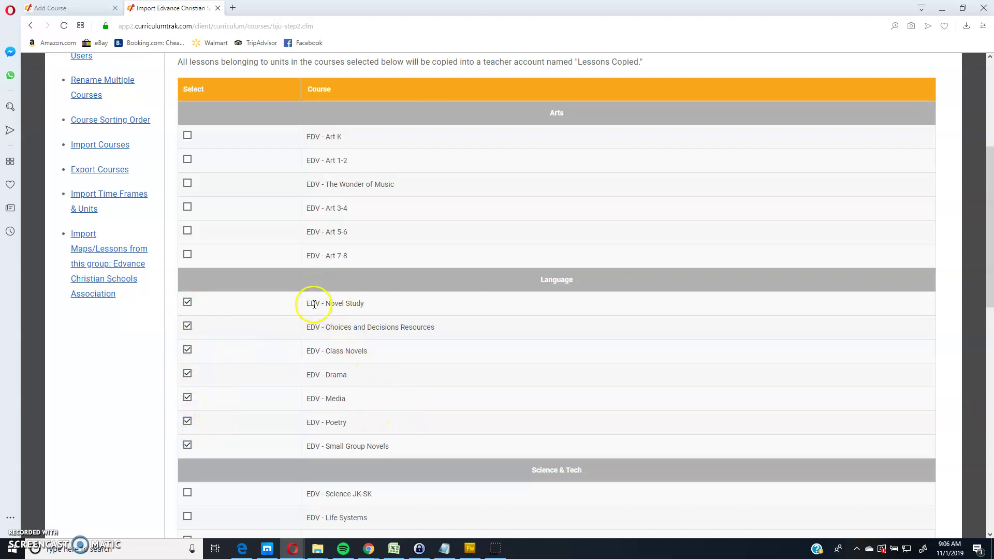
pyautogui.moveTo(991, 182); pyautogui.dragTo(970, 275)
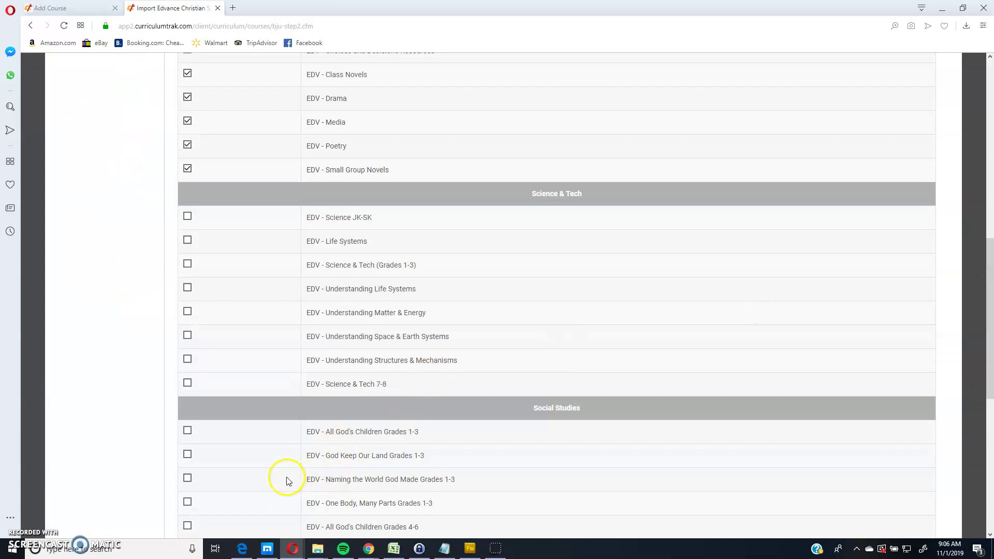
pyautogui.scroll(-7, 265, 479)
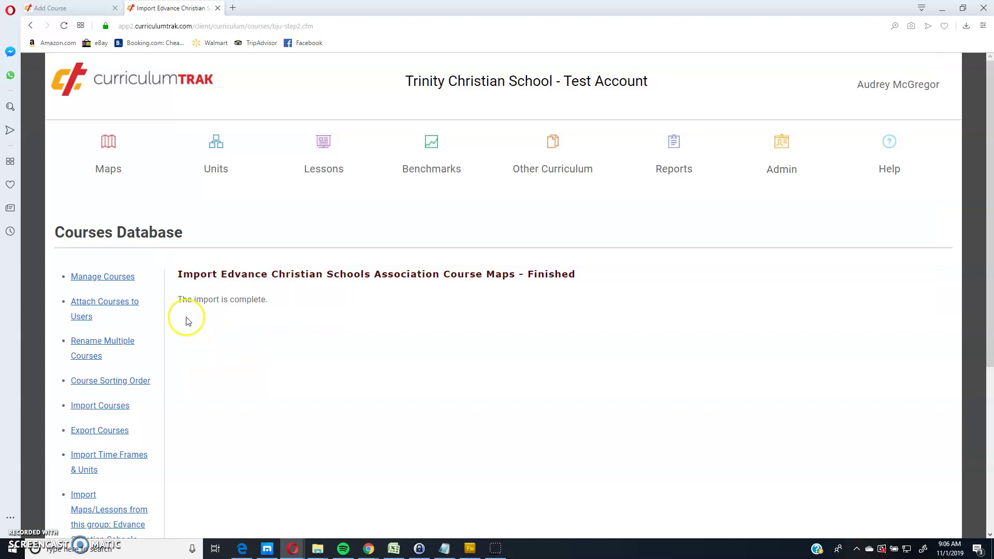
# Filter Manage Courses to English Language Arts and highlight the seven imported EDV courses at the bottom
pyautogui.click(113, 277)
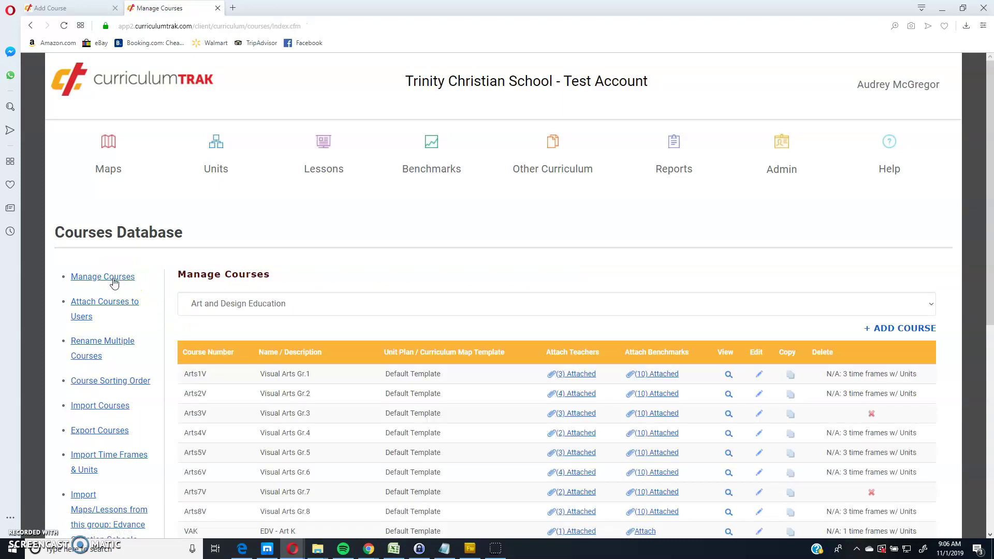
pyautogui.click(310, 306)
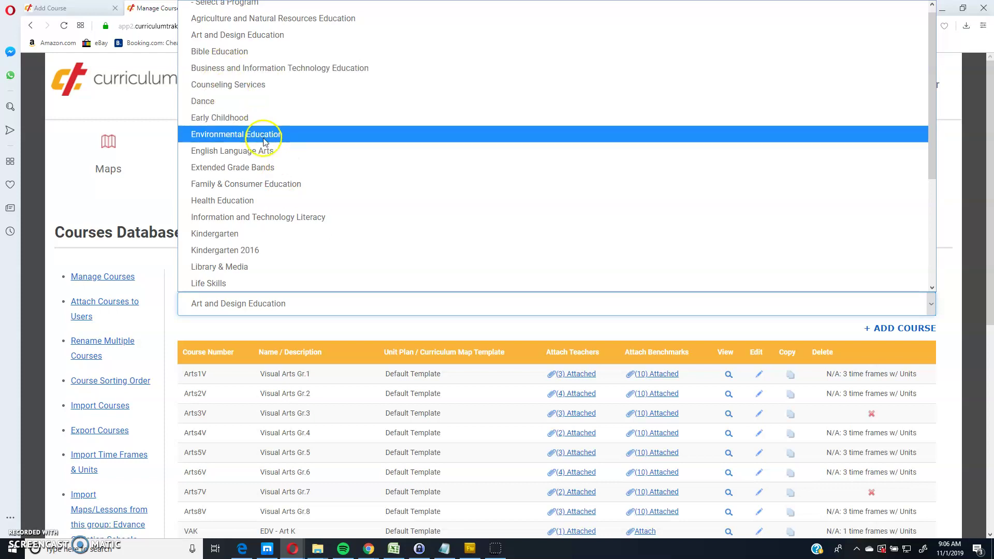
pyautogui.click(268, 156)
pyautogui.scroll(-10, 265, 152)
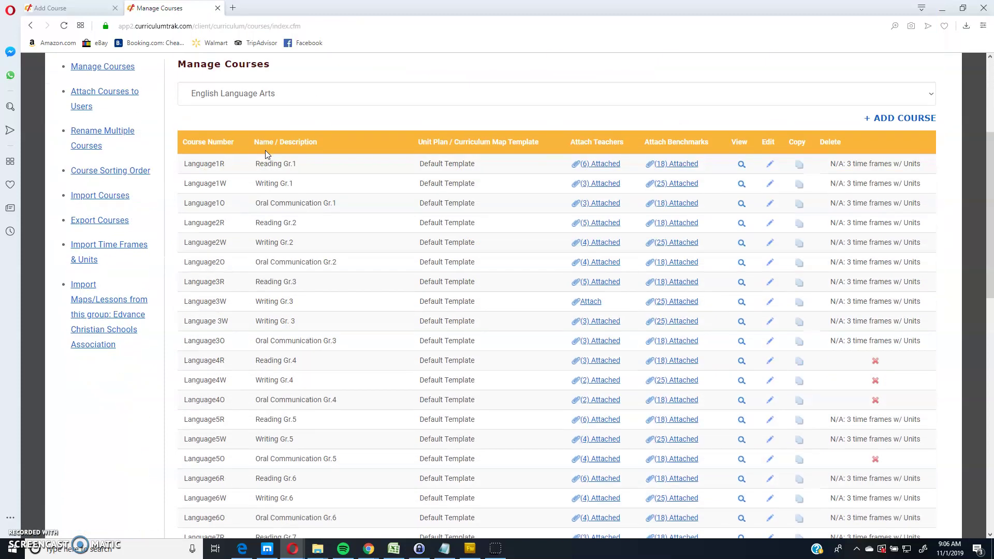
pyautogui.scroll(-8, 265, 153)
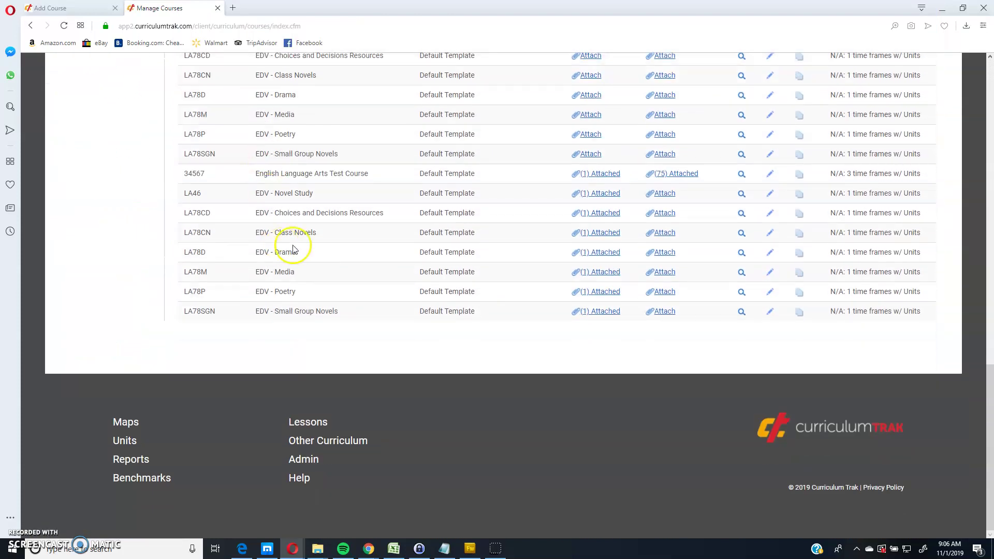
pyautogui.moveTo(338, 311); pyautogui.dragTo(188, 176)
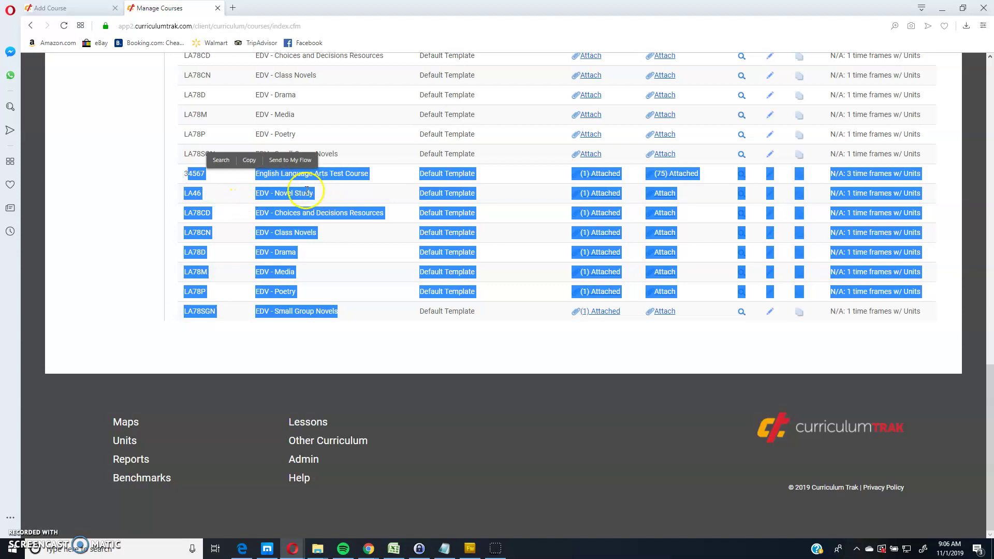
pyautogui.moveTo(261, 195); pyautogui.dragTo(306, 312)
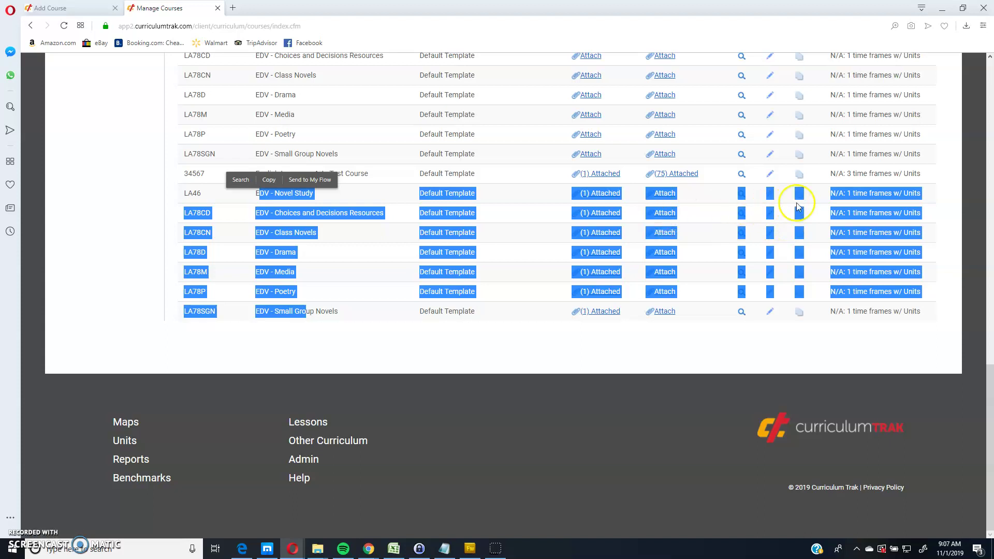
pyautogui.click(772, 336)
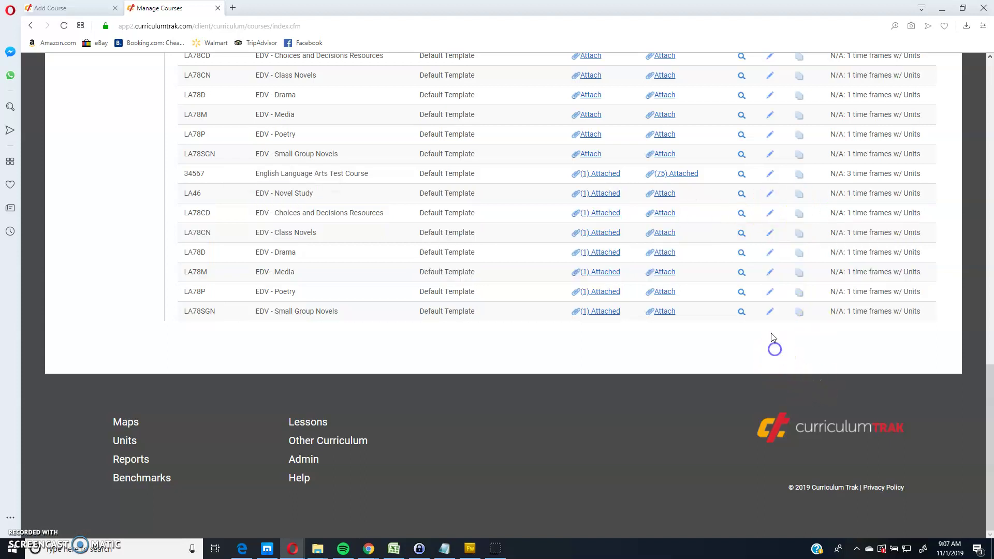
pyautogui.click(768, 195)
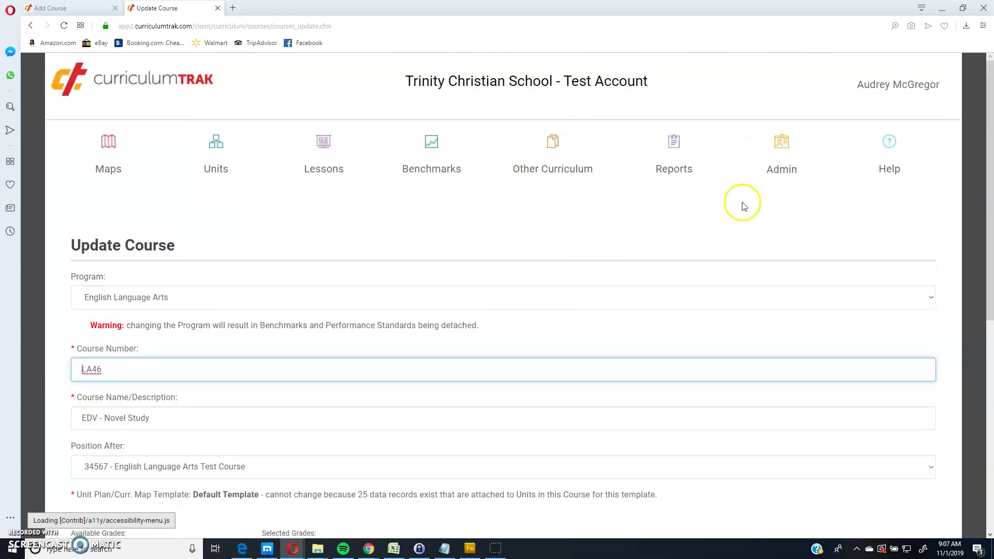
pyautogui.scroll(-2, 125, 331)
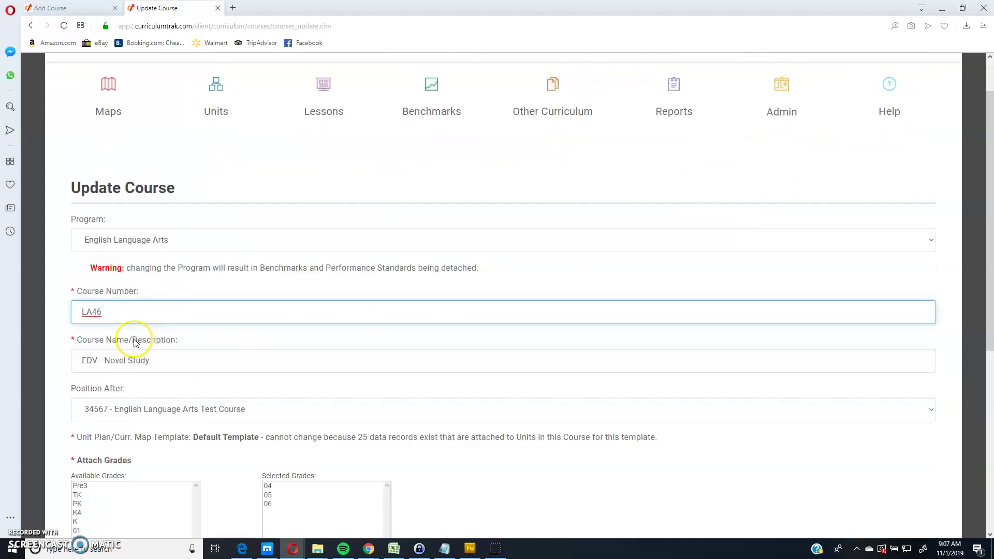
pyautogui.moveTo(108, 314); pyautogui.dragTo(50, 314)
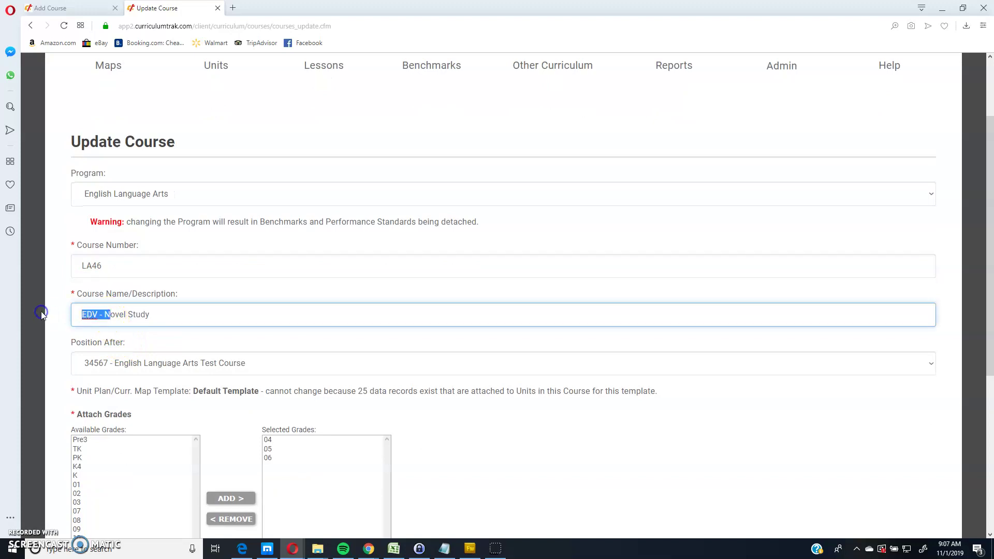
pyautogui.write('N')
pyautogui.scroll(-3, 518, 420)
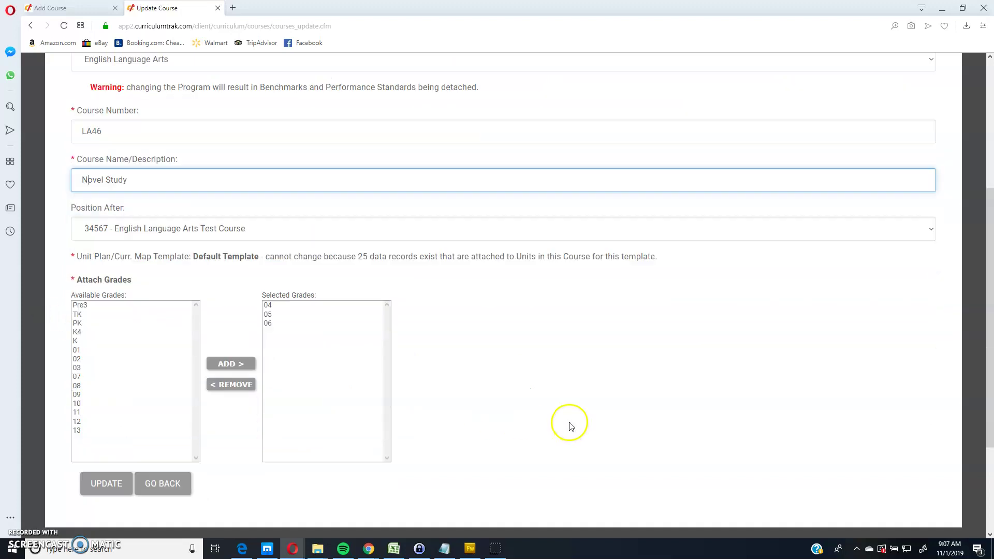
pyautogui.click(31, 28)
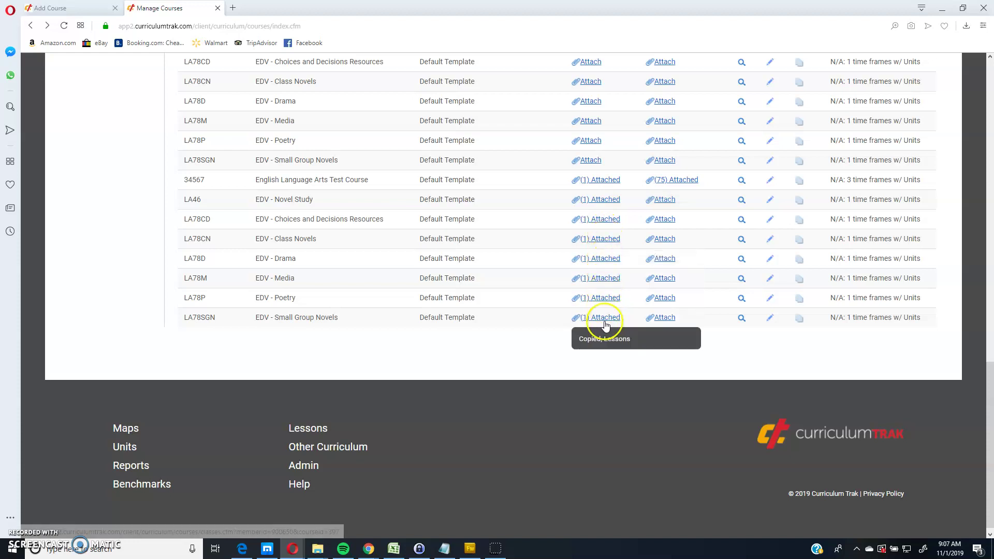
pyautogui.click(605, 278)
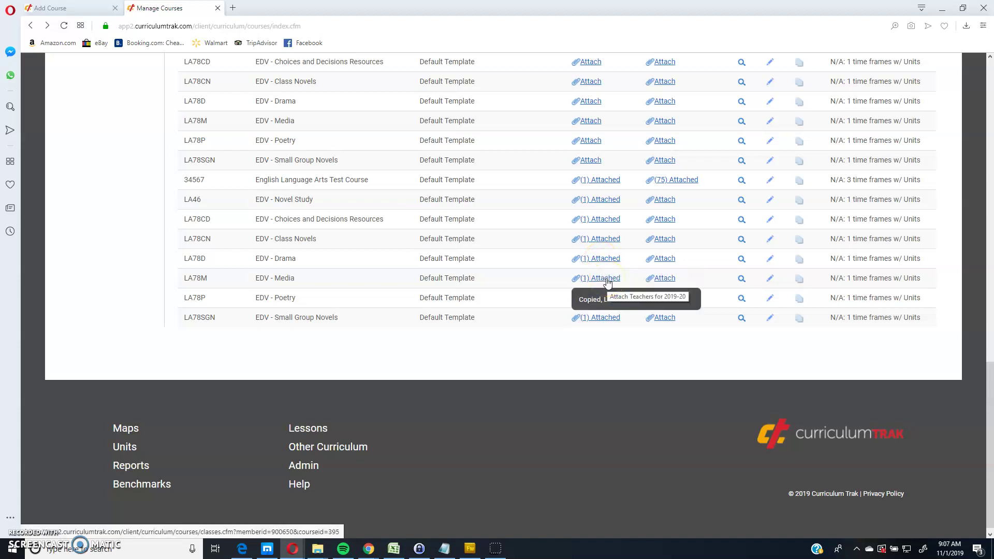
pyautogui.click(603, 219)
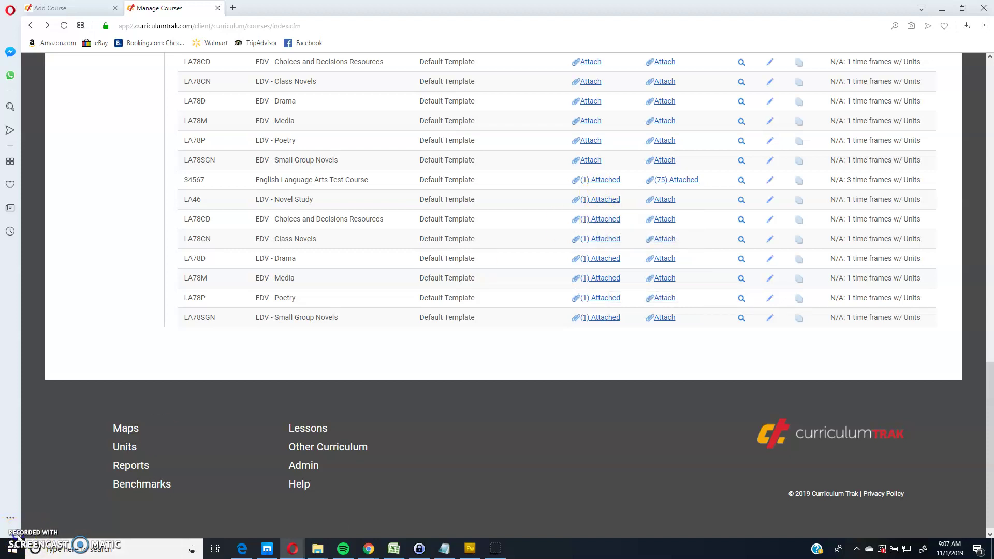
pyautogui.scroll(20, 257, 247)
pyautogui.scroll(-18, 254, 242)
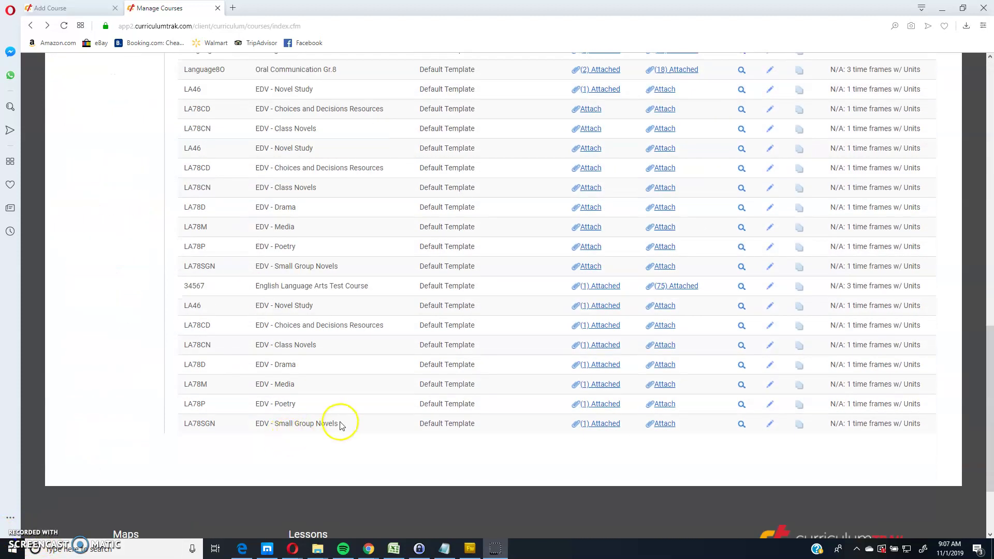
pyautogui.scroll(20, 332, 412)
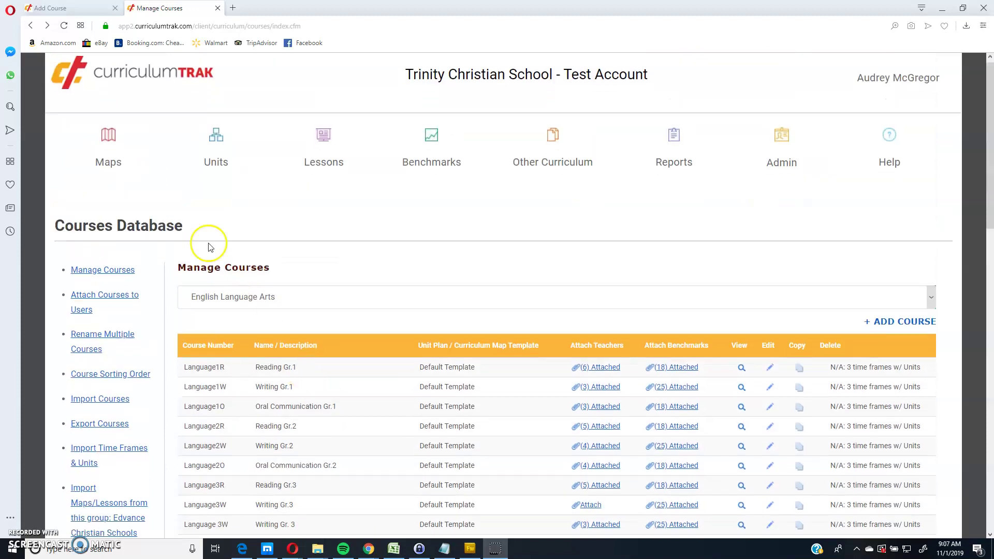
# Open Curriculum Maps and select EDV - Small Group Novels to view its two units
pyautogui.moveTo(111, 158)
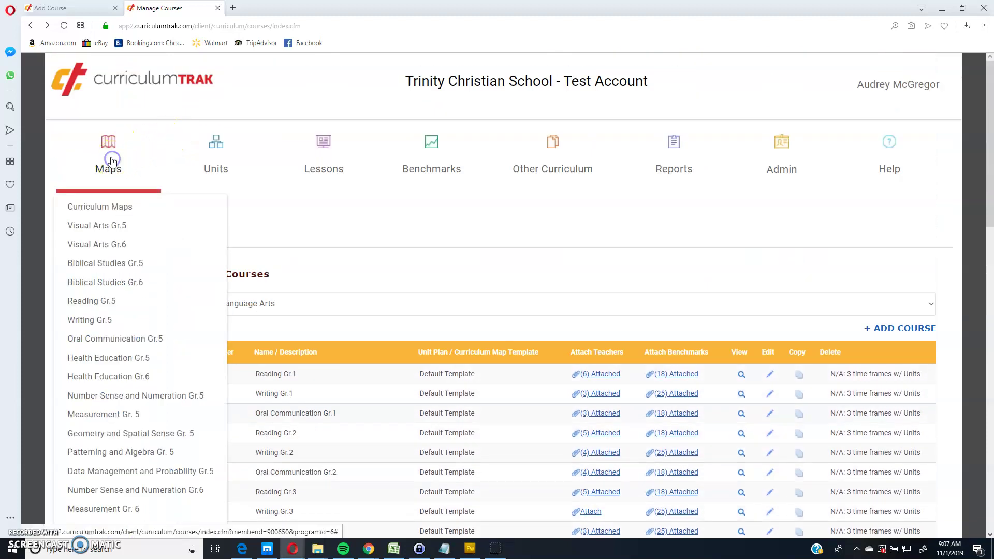
pyautogui.click(116, 209)
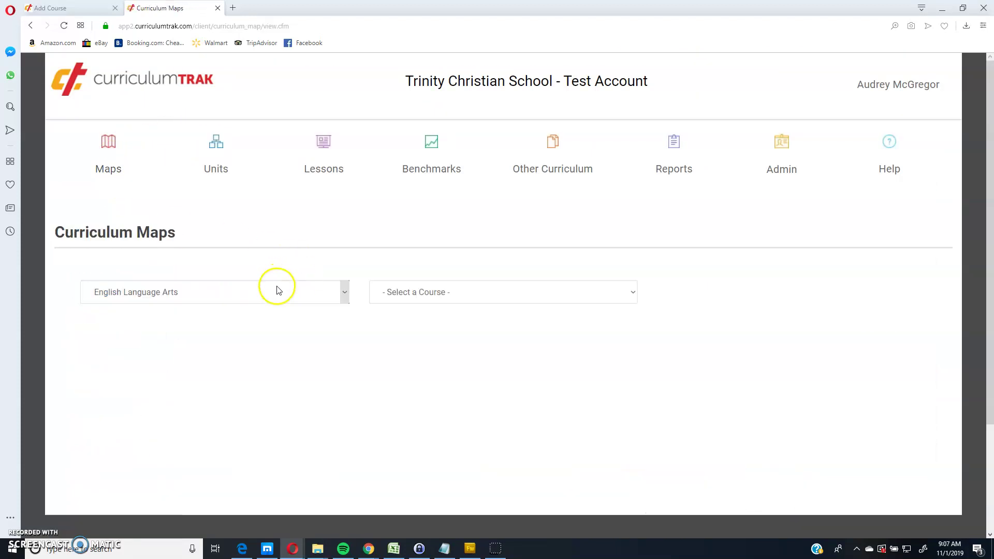
pyautogui.click(484, 293)
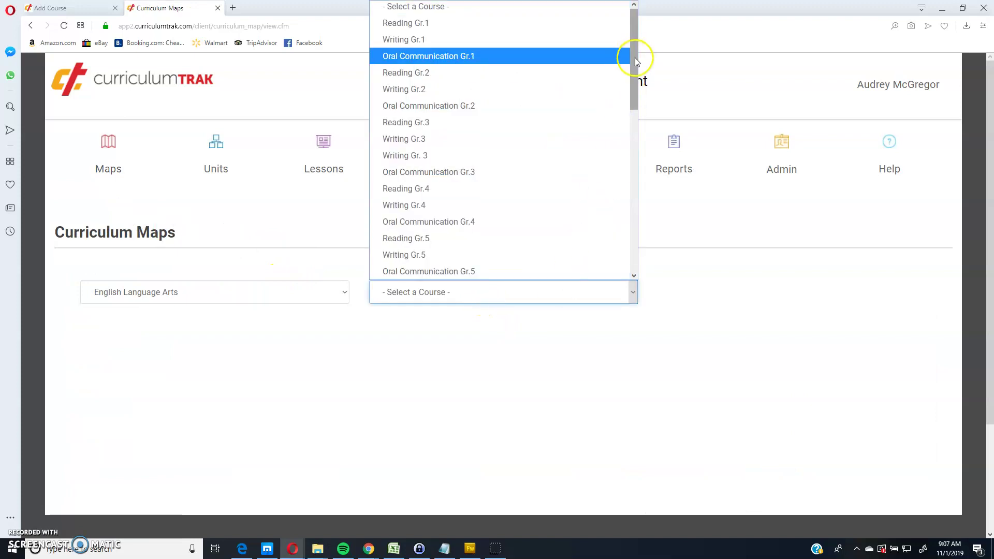
pyautogui.moveTo(635, 58); pyautogui.dragTo(635, 240)
pyautogui.click(481, 269)
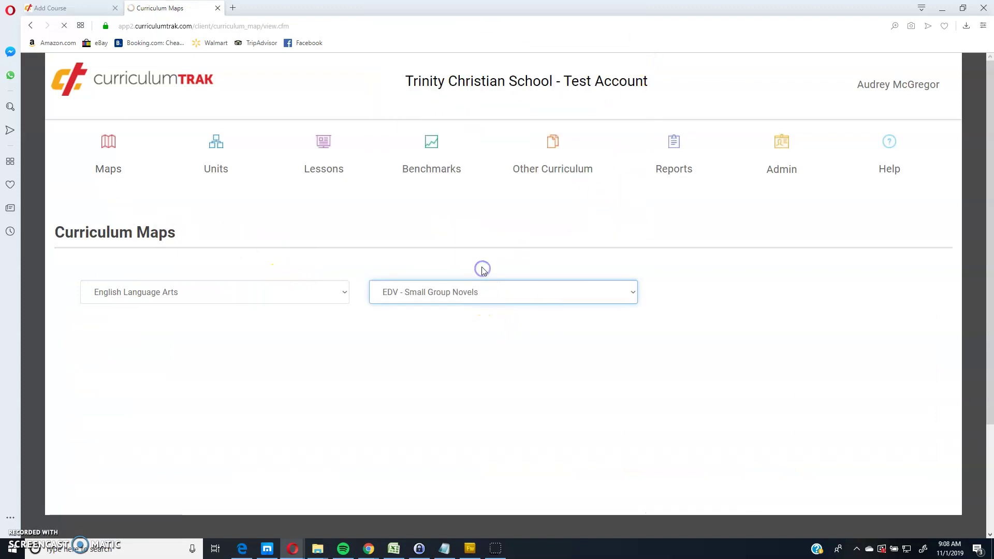
pyautogui.scroll(-5, 477, 262)
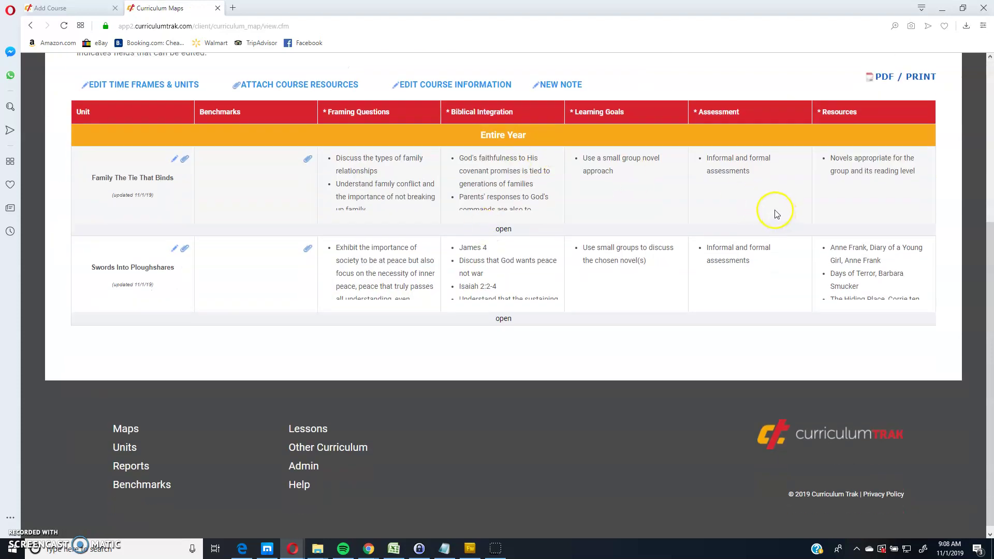
pyautogui.scroll(5, 775, 214)
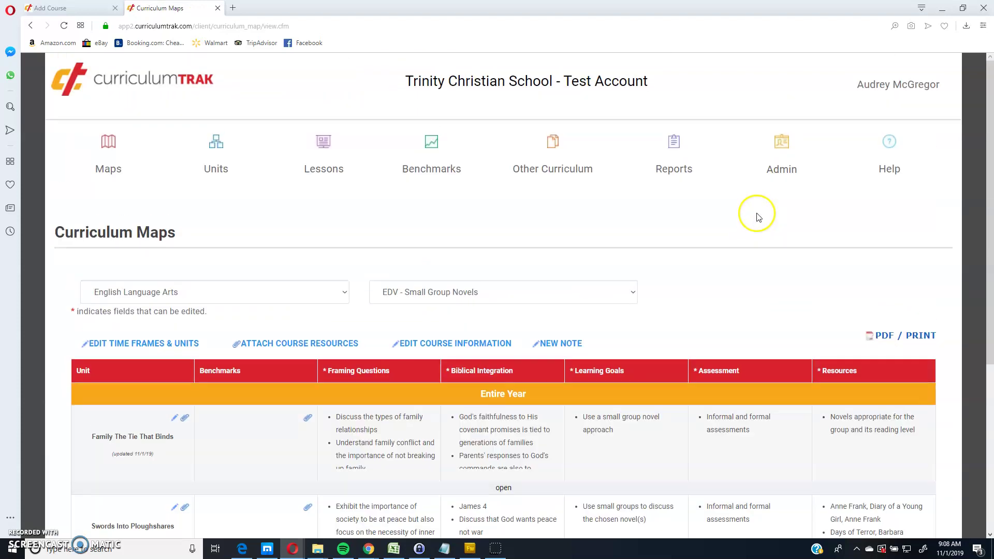
# Open Class Sections Setup from the Lessons menu to view the 2019-20 Science & Tech blocks
pyautogui.click(319, 172)
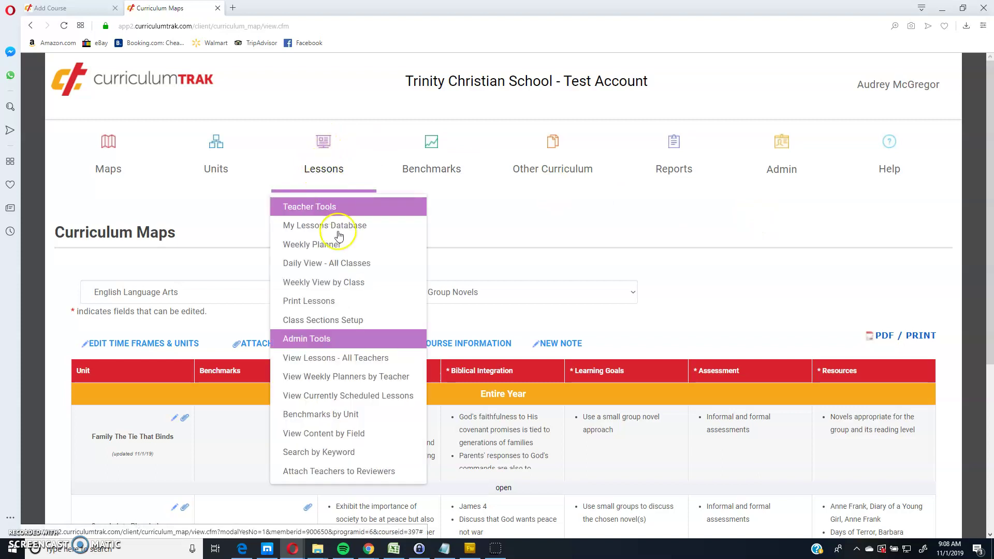
pyautogui.click(333, 320)
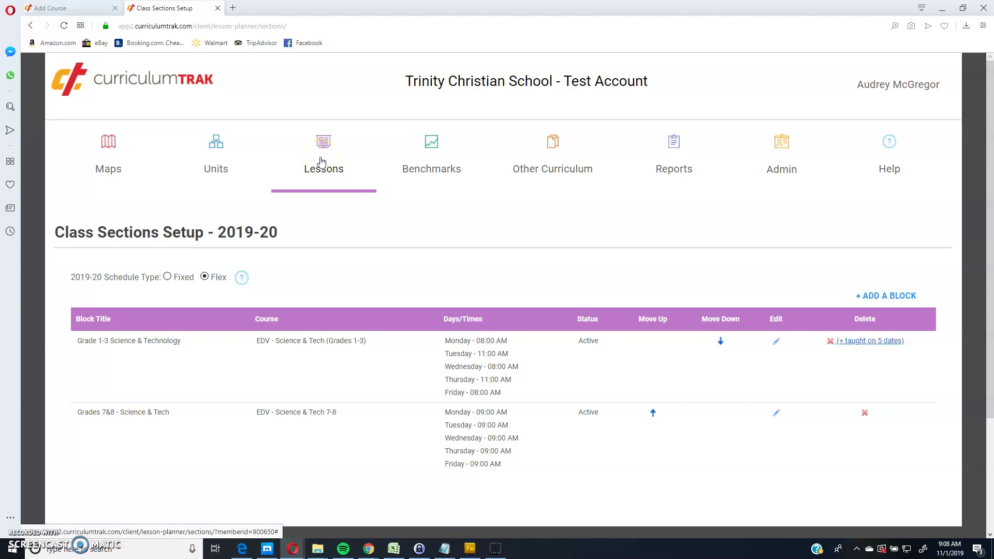
pyautogui.click(10, 538)
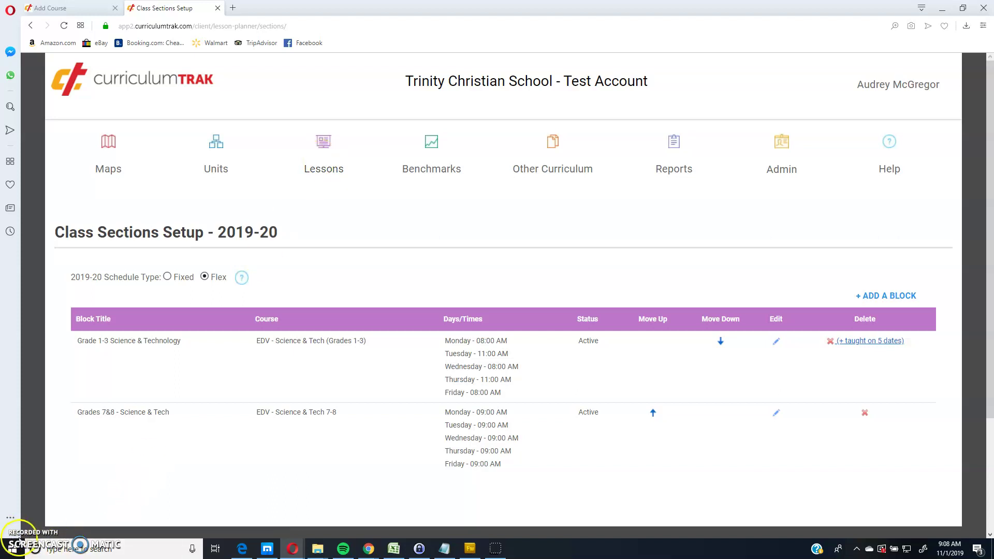